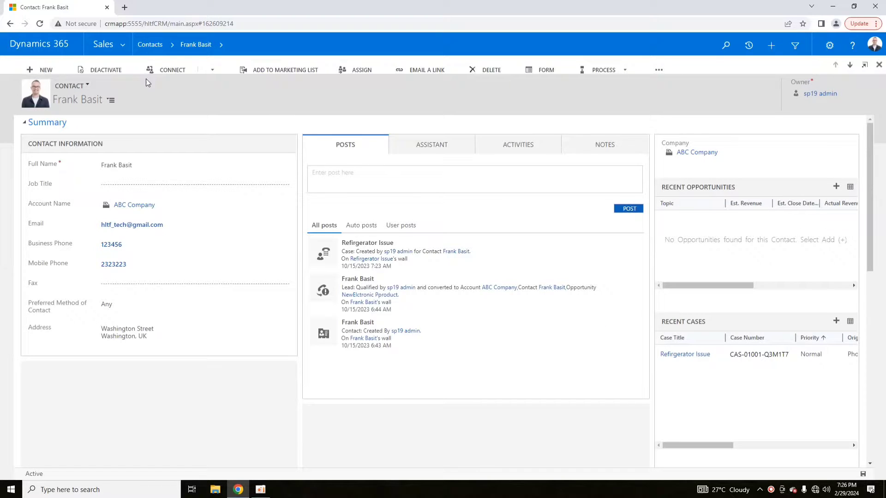
Browse the HRM area in the navigation menu, then return to the contact
{"action": "left_click", "coordinate": [124, 46]}
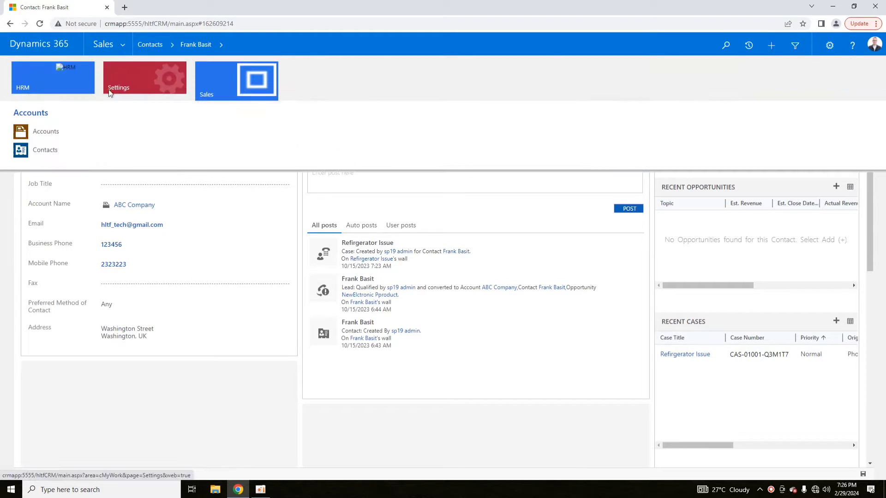
{"action": "left_click", "coordinate": [69, 76]}
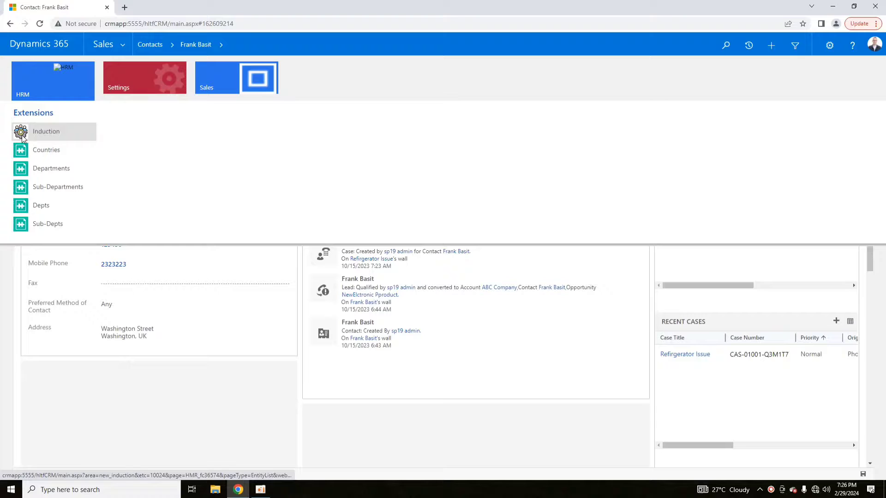
{"action": "left_click", "coordinate": [223, 411]}
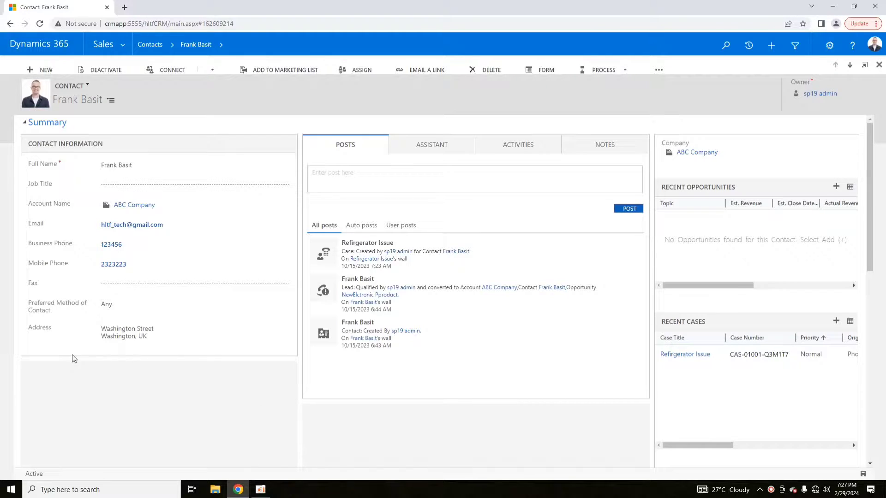
From Settings customizations, maximize the Default Solution and expand the Contact entity under Entities
{"action": "left_click", "coordinate": [124, 44]}
{"action": "left_click", "coordinate": [135, 79]}
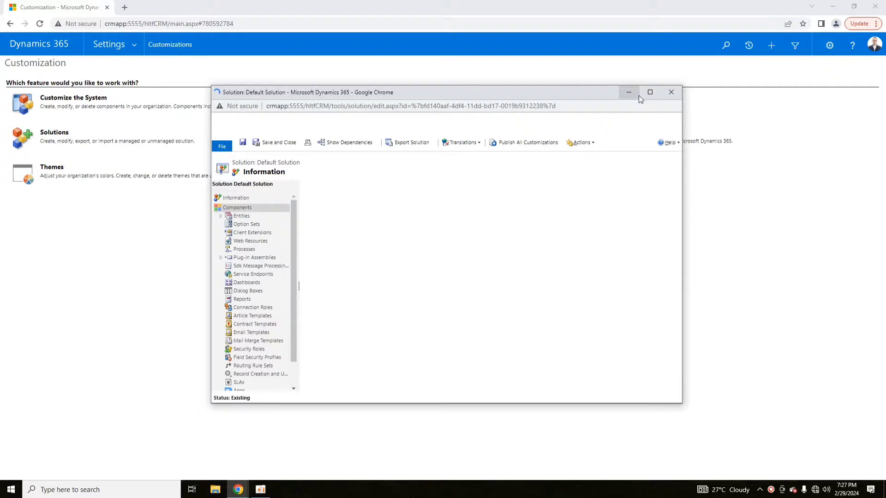
{"action": "left_click", "coordinate": [650, 91]}
{"action": "left_click", "coordinate": [10, 127]}
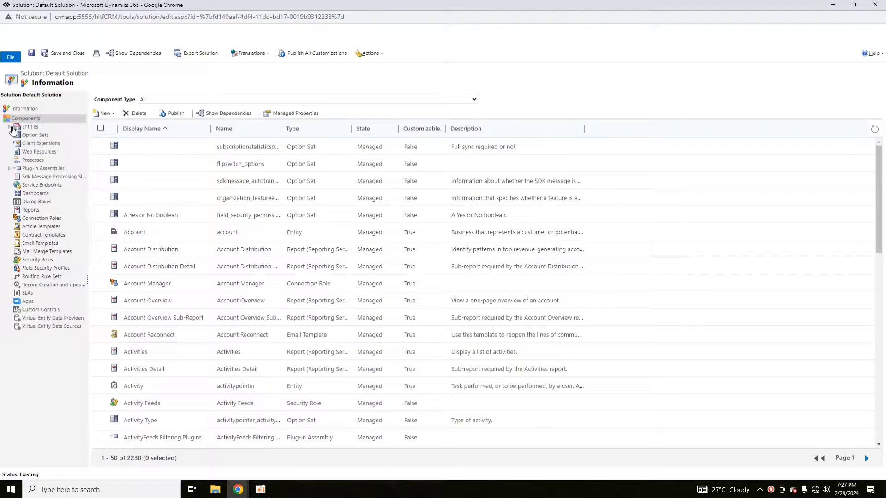
{"action": "left_click_drag", "start_coordinate": [80, 147], "coordinate": [83, 177]}
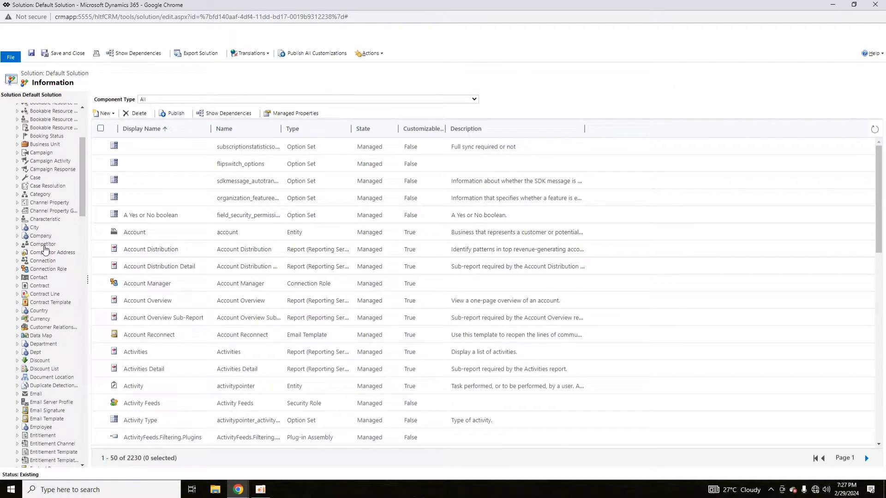
{"action": "left_click", "coordinate": [38, 278]}
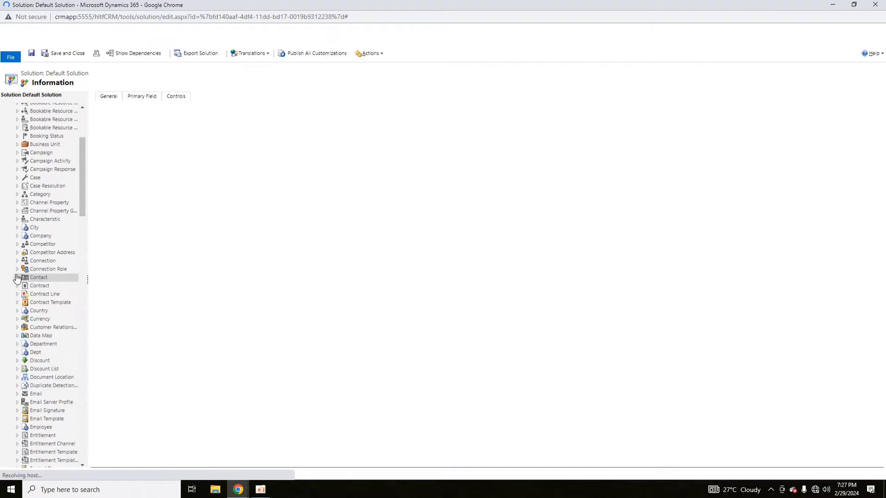
{"action": "left_click", "coordinate": [17, 278]}
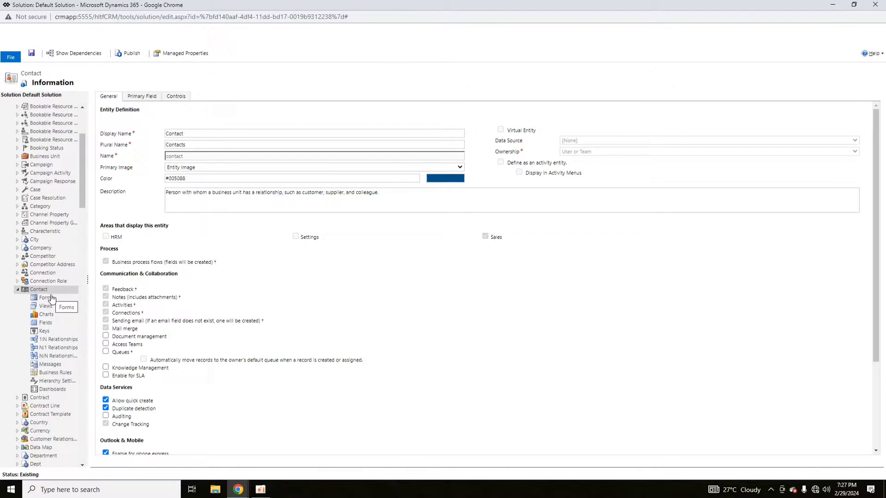
Open the main Contact form from Contact's Forms list in the form designer
{"action": "left_click", "coordinate": [50, 298]}
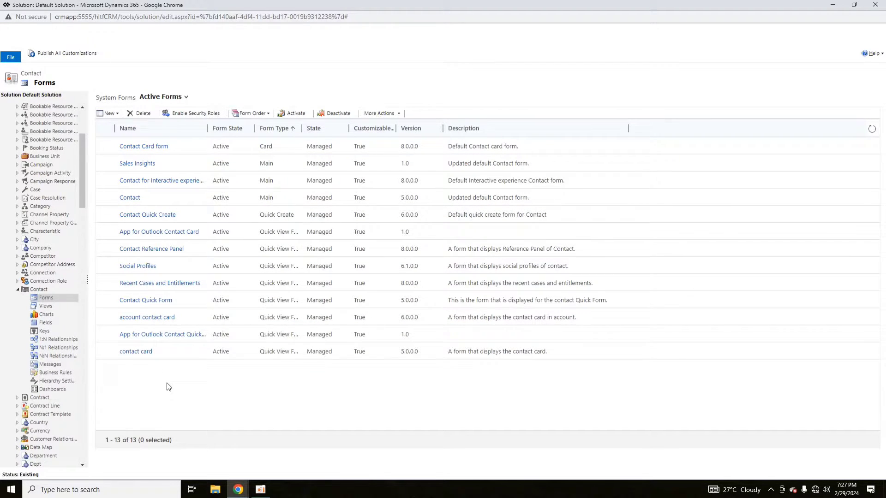
{"action": "left_click", "coordinate": [129, 198]}
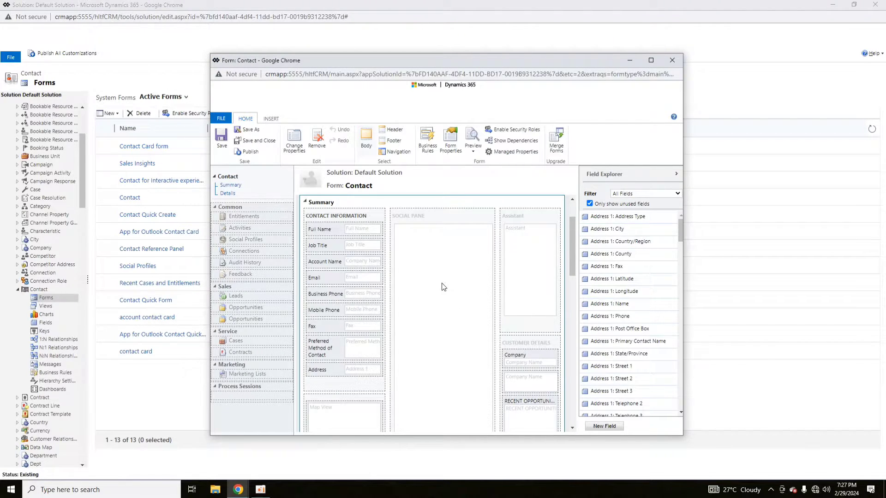
{"action": "scroll", "coordinate": [443, 288], "scroll_direction": "down", "scroll_amount": 5}
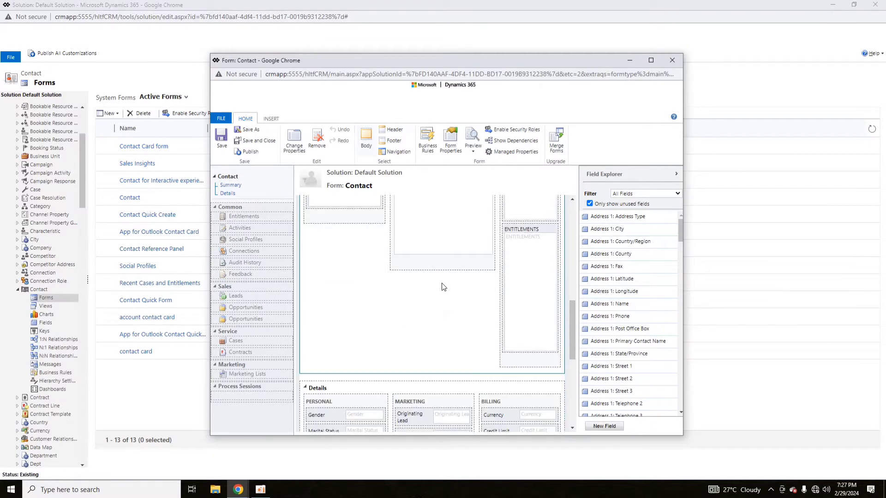
{"action": "scroll", "coordinate": [443, 288], "scroll_direction": "down", "scroll_amount": 3}
{"action": "scroll", "coordinate": [443, 287], "scroll_direction": "up", "scroll_amount": 10}
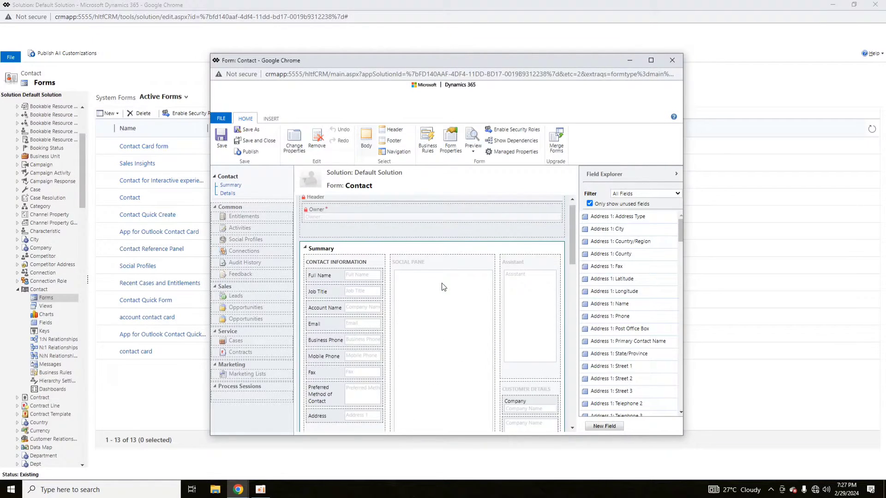
{"action": "scroll", "coordinate": [444, 287], "scroll_direction": "down", "scroll_amount": 2}
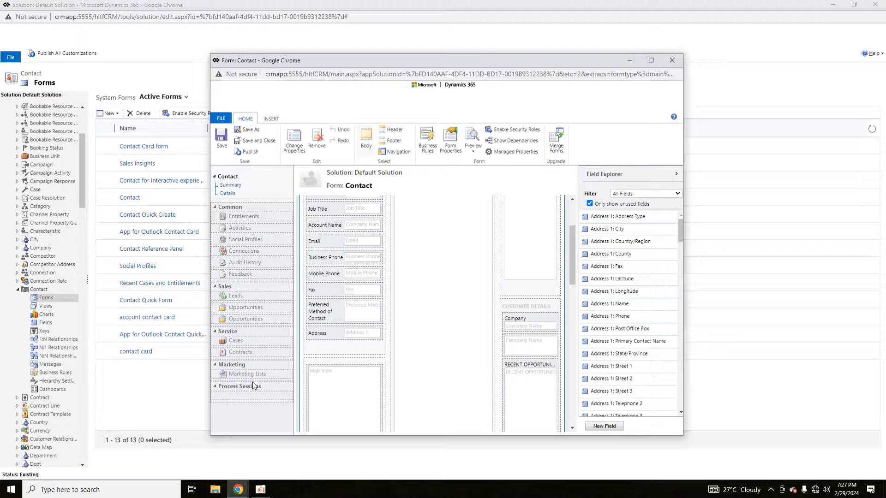
Minimize the solution window and show the Sales area in the app navigation
{"action": "left_click", "coordinate": [827, 6]}
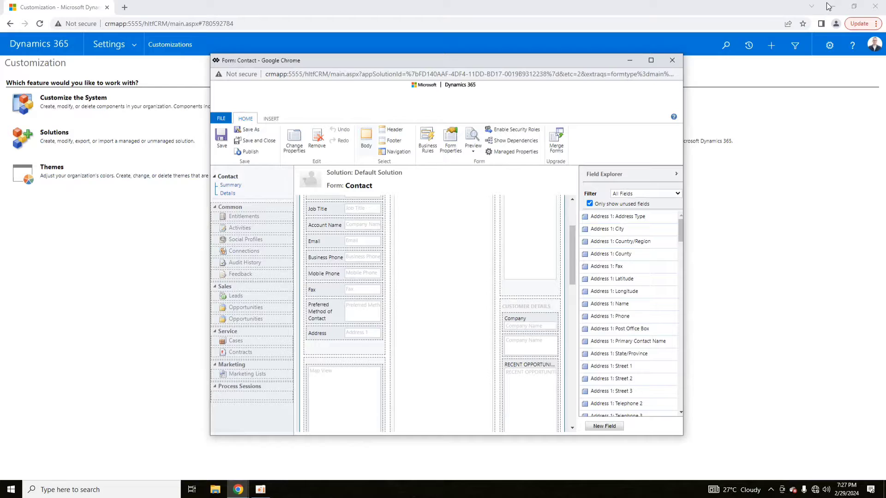
{"action": "left_click", "coordinate": [115, 39]}
{"action": "left_click", "coordinate": [263, 83]}
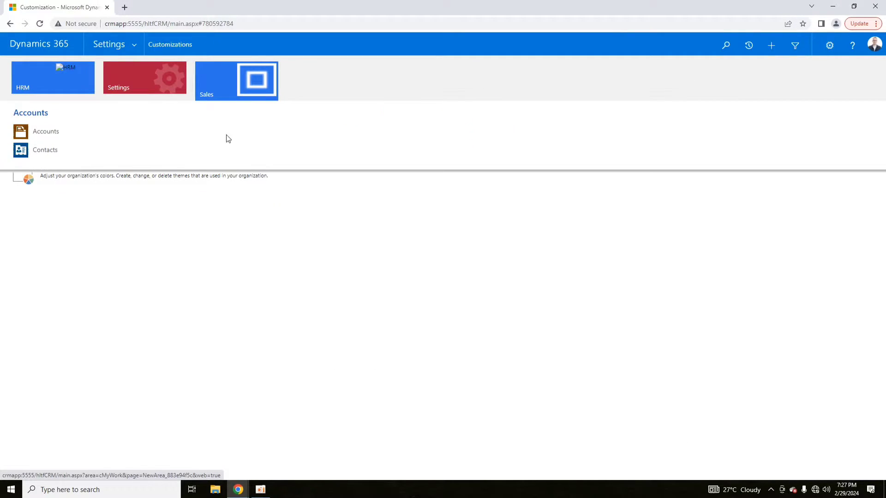
Open the contact's record from the Sales Contacts list and review it
{"action": "left_click", "coordinate": [51, 148]}
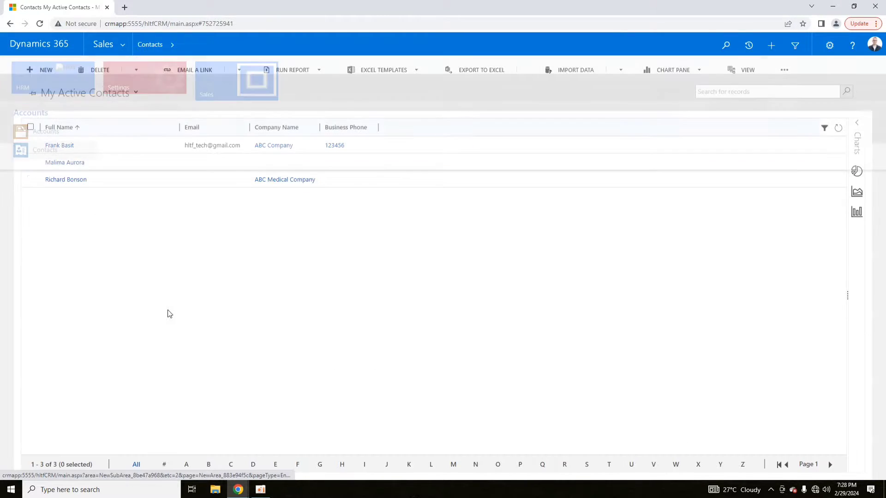
{"action": "left_click", "coordinate": [59, 145]}
{"action": "scroll", "coordinate": [251, 412], "scroll_direction": "down", "scroll_amount": 6}
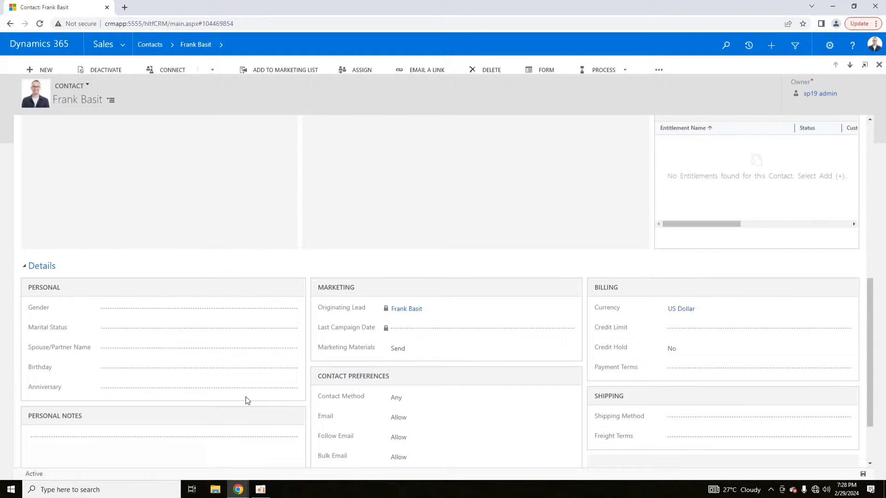
{"action": "scroll", "coordinate": [249, 406], "scroll_direction": "down", "scroll_amount": 2}
{"action": "scroll", "coordinate": [245, 400], "scroll_direction": "up", "scroll_amount": 7}
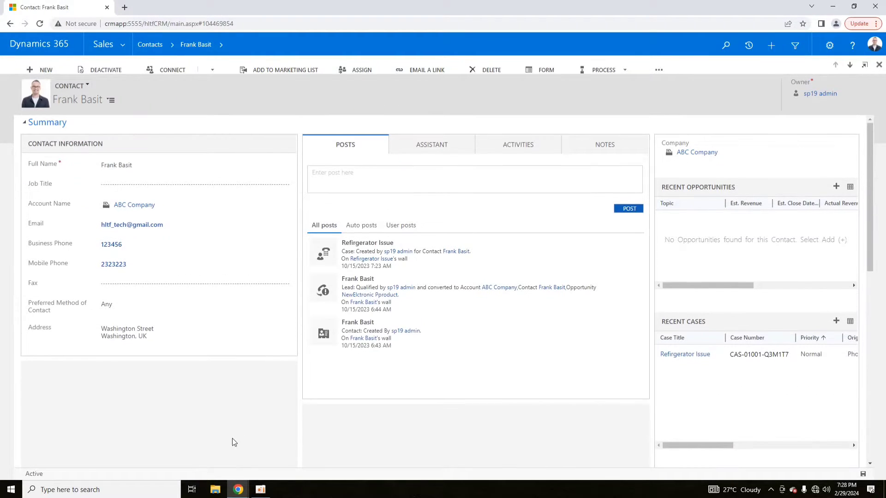
Return to the Form: Contact editor and show its INSERT tab
{"action": "mouse_move", "coordinate": [238, 489]}
{"action": "left_click", "coordinate": [328, 443]}
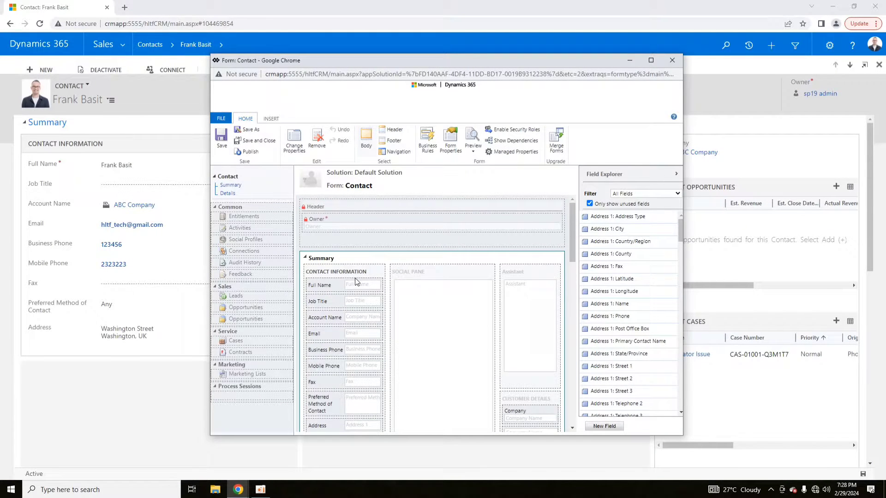
{"action": "scroll", "coordinate": [355, 282], "scroll_direction": "down", "scroll_amount": 3}
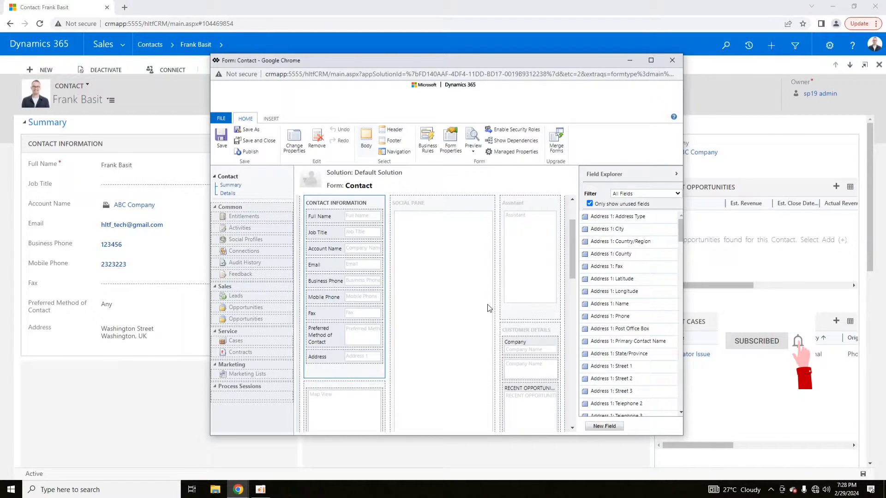
{"action": "left_click", "coordinate": [271, 119]}
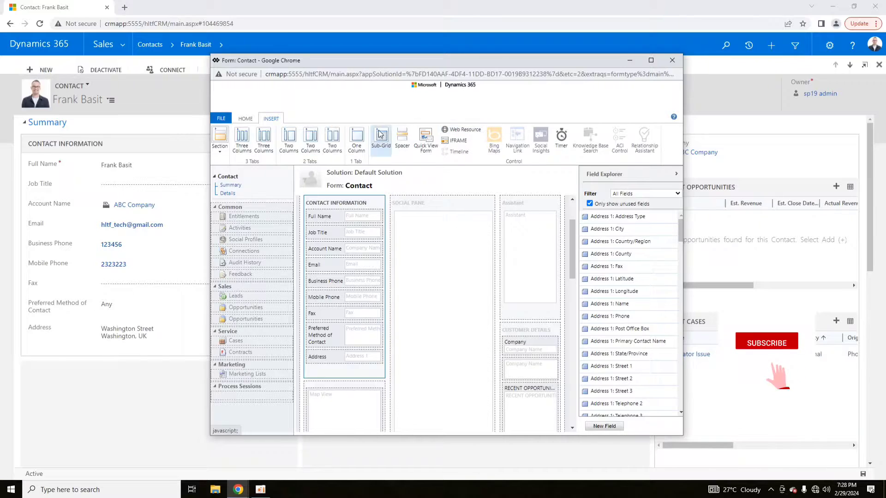
Insert a web resource, choose Look Up More Records, and start a New web resource
{"action": "left_click", "coordinate": [463, 131]}
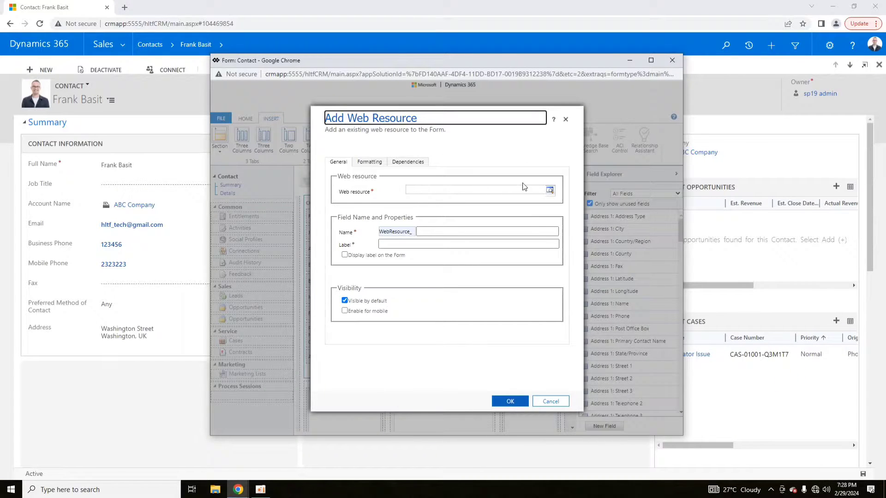
{"action": "left_click", "coordinate": [550, 191]}
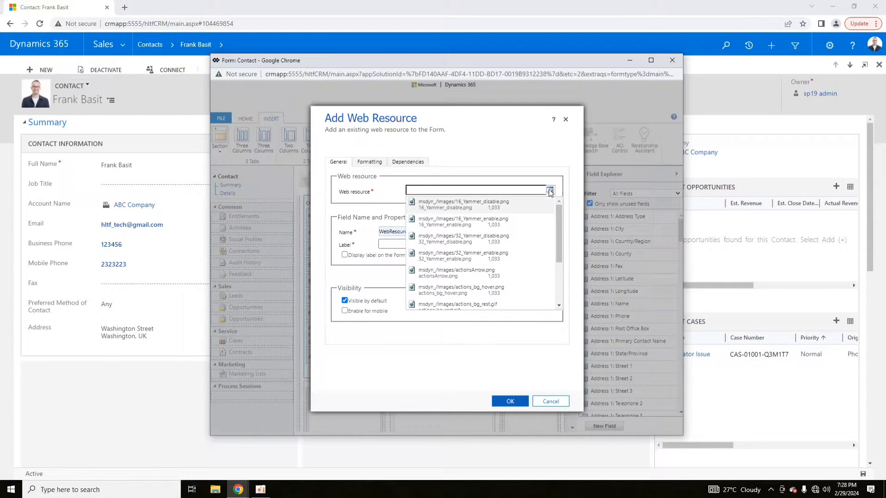
{"action": "scroll", "coordinate": [462, 254], "scroll_direction": "down", "scroll_amount": 3}
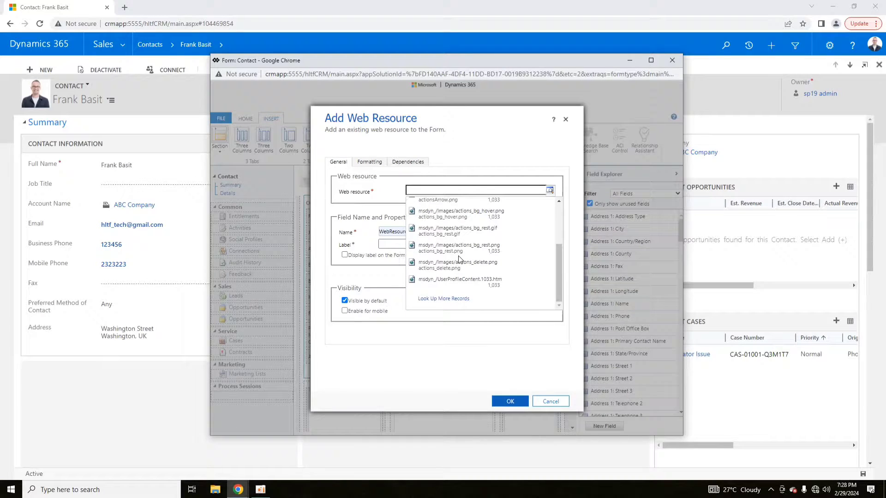
{"action": "scroll", "coordinate": [459, 260], "scroll_direction": "up", "scroll_amount": 2}
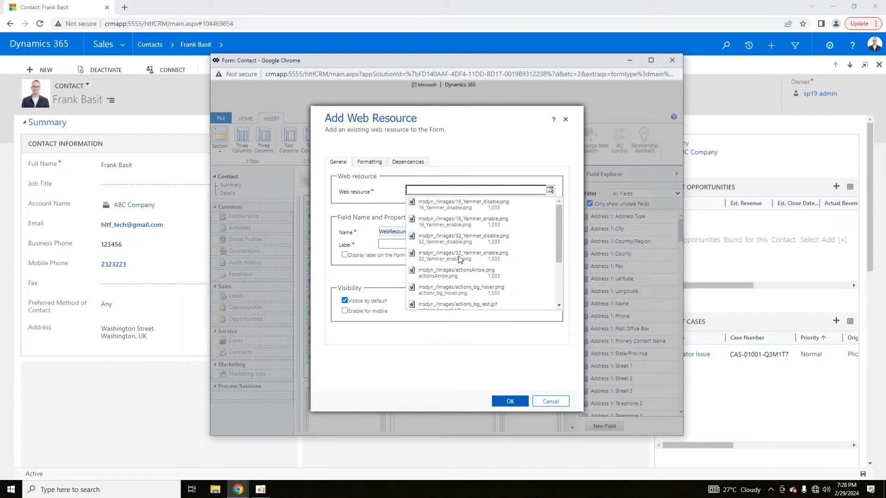
{"action": "scroll", "coordinate": [459, 259], "scroll_direction": "down", "scroll_amount": 3}
{"action": "left_click", "coordinate": [452, 299]}
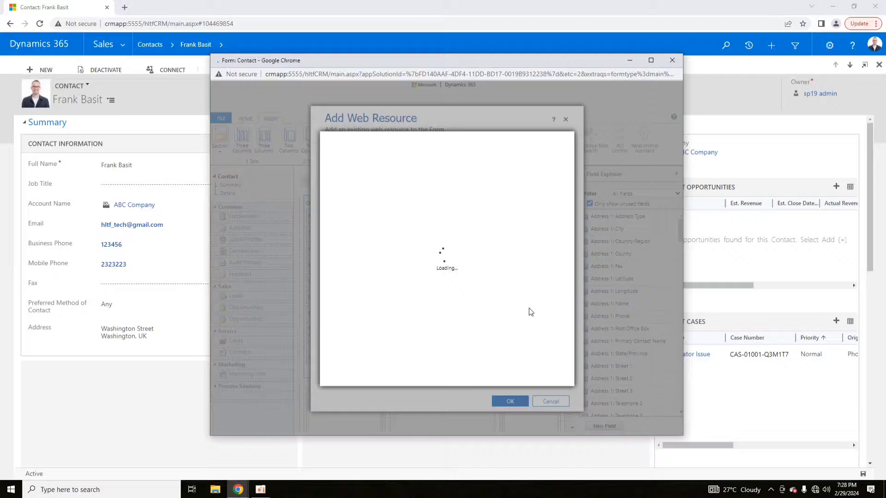
{"action": "left_click", "coordinate": [359, 383]}
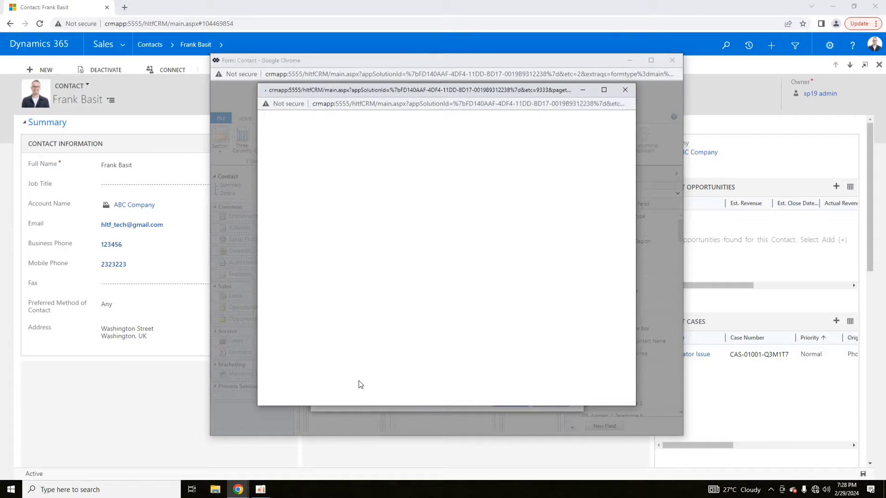
Enter ContactPic as the web resource's name and display name
{"action": "left_click", "coordinate": [386, 208]}
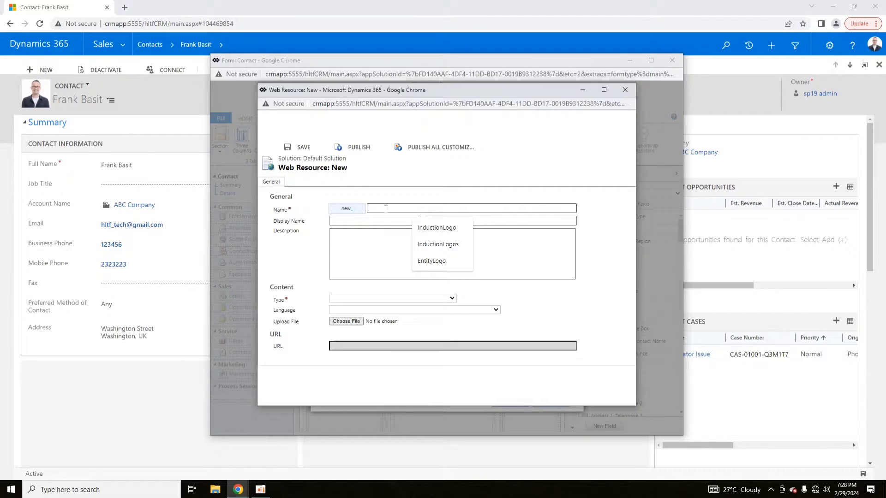
{"action": "type", "text": "Con"}
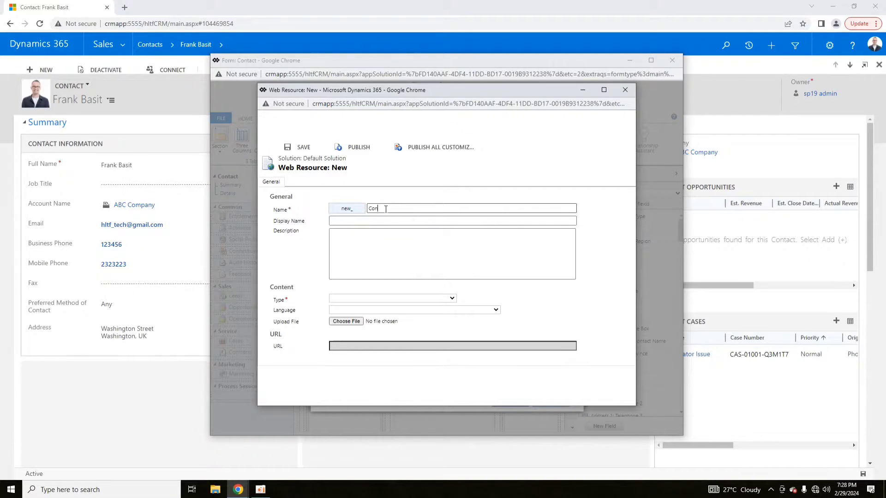
{"action": "type", "text": "tactLo"}
{"action": "type", "text": "Pic"}
{"action": "left_click_drag", "start_coordinate": [398, 211], "coordinate": [362, 217]}
{"action": "key", "text": "ctrl+c"}
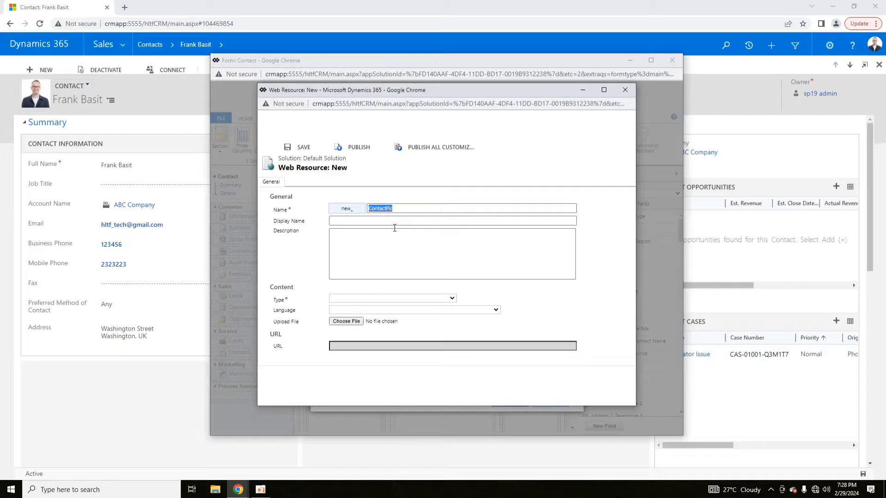
{"action": "left_click", "coordinate": [393, 223]}
{"action": "key", "text": "ctrl+v"}
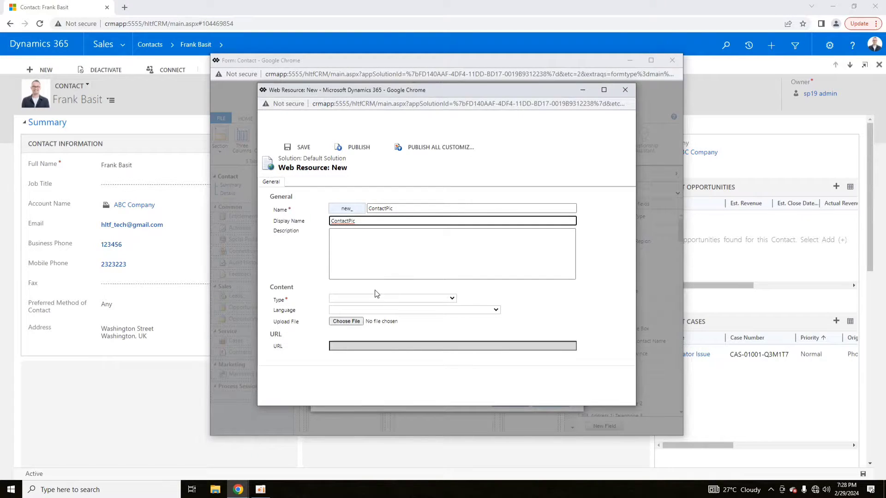
Set the language to English and upload the images (10) (15).jpeg photo
{"action": "left_click", "coordinate": [374, 299]}
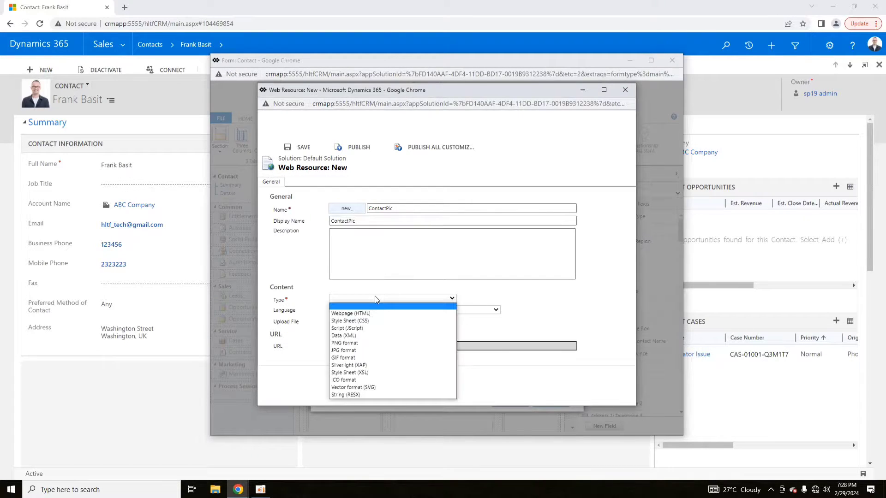
{"action": "left_click", "coordinate": [355, 344]}
{"action": "left_click", "coordinate": [422, 310]}
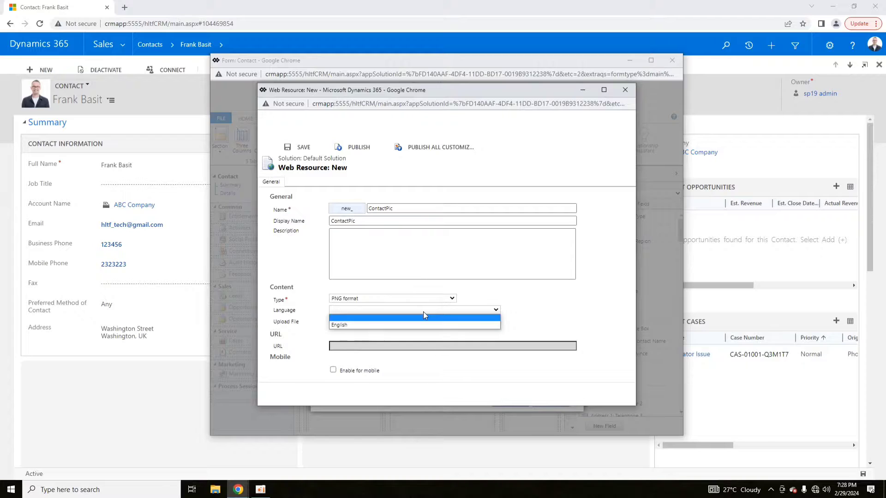
{"action": "left_click", "coordinate": [377, 325]}
{"action": "left_click", "coordinate": [394, 322]}
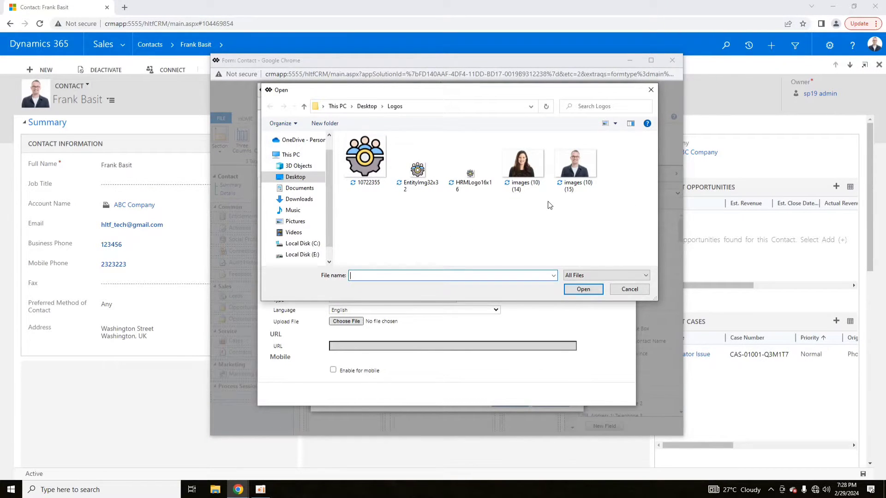
{"action": "left_click", "coordinate": [574, 164]}
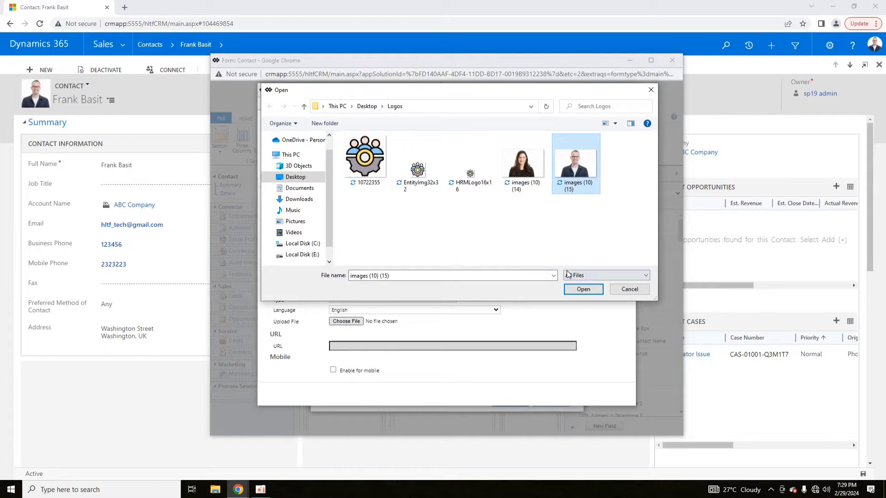
{"action": "left_click", "coordinate": [583, 289]}
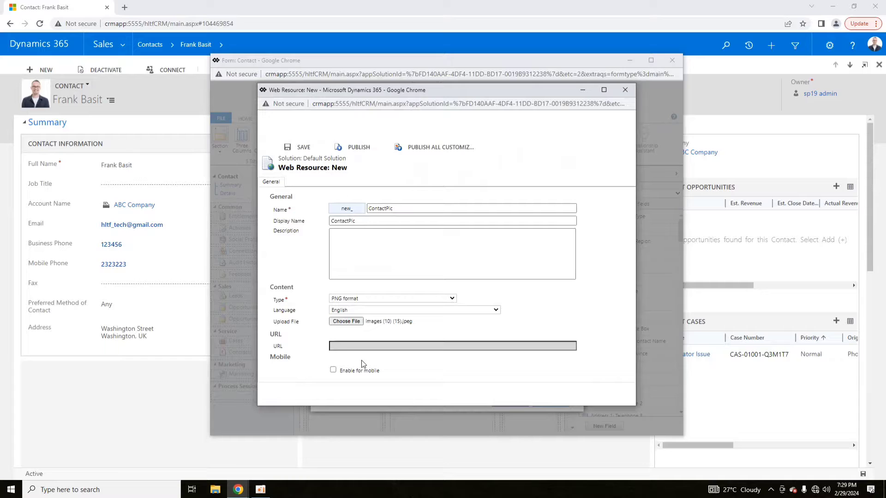
Change the type to JPG format, then save and publish the web resource
{"action": "left_click", "coordinate": [356, 300]}
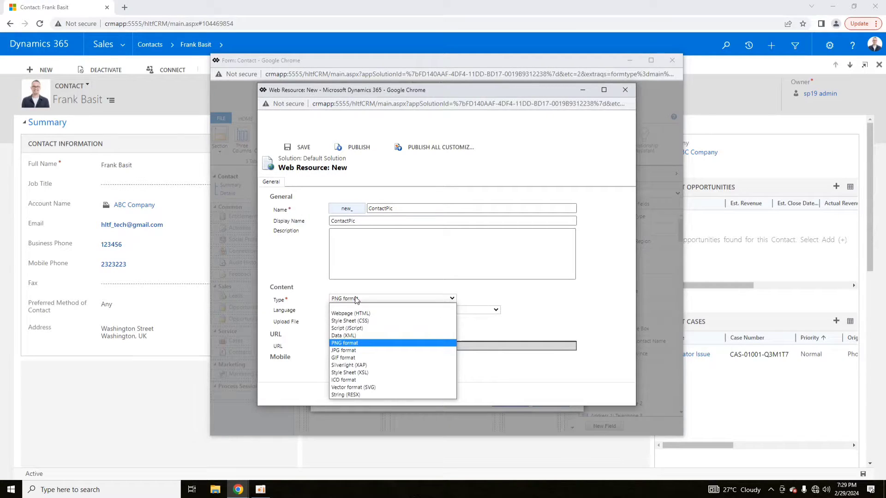
{"action": "left_click", "coordinate": [353, 350]}
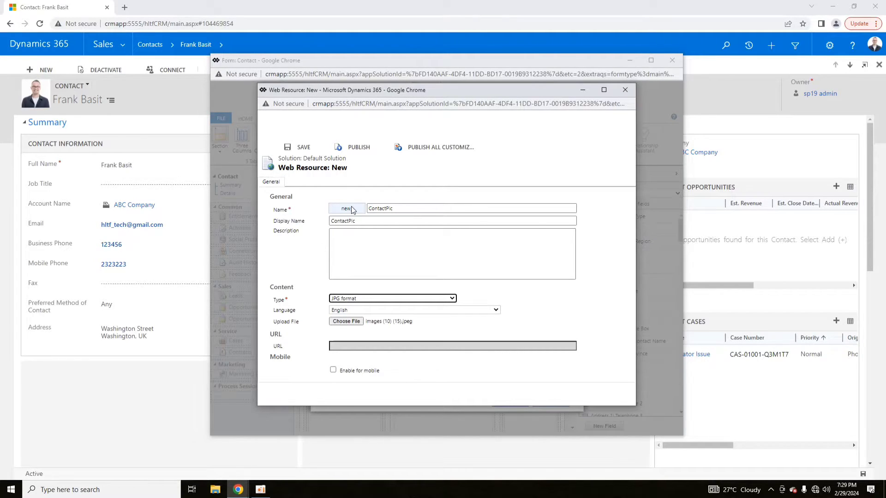
{"action": "left_click", "coordinate": [297, 145]}
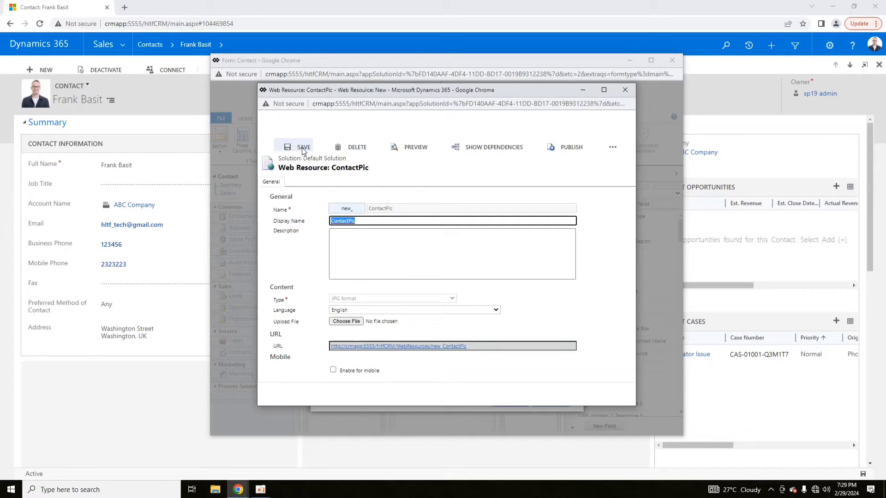
{"action": "left_click", "coordinate": [580, 151]}
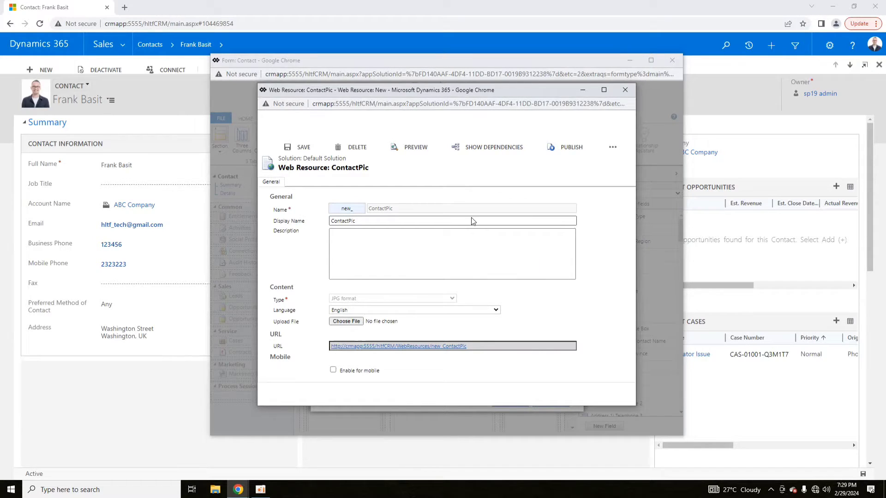
Add new_ContactPic to the form with name and label ContactPic and alternative text 'Img not available'
{"action": "left_click", "coordinate": [626, 90]}
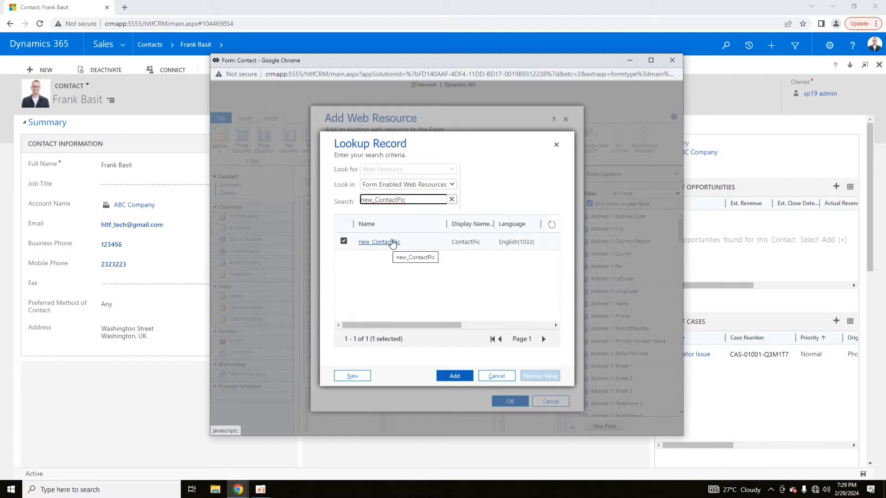
{"action": "left_click", "coordinate": [450, 376]}
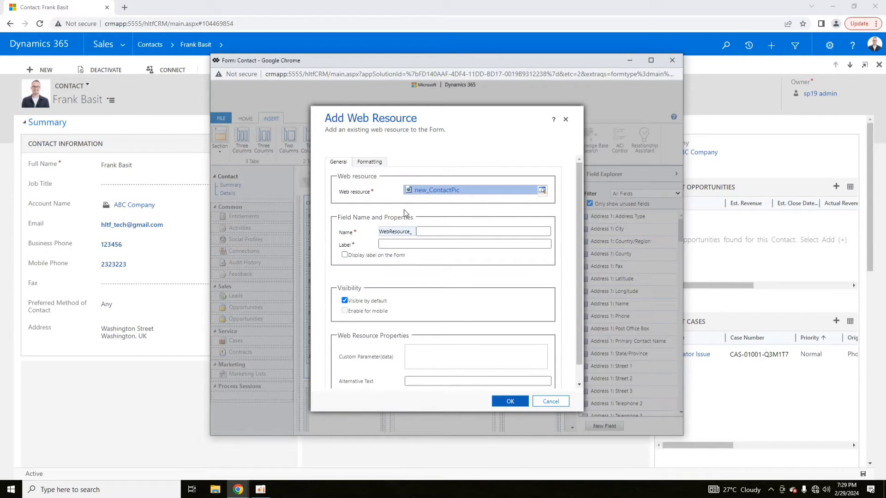
{"action": "left_click", "coordinate": [436, 228]}
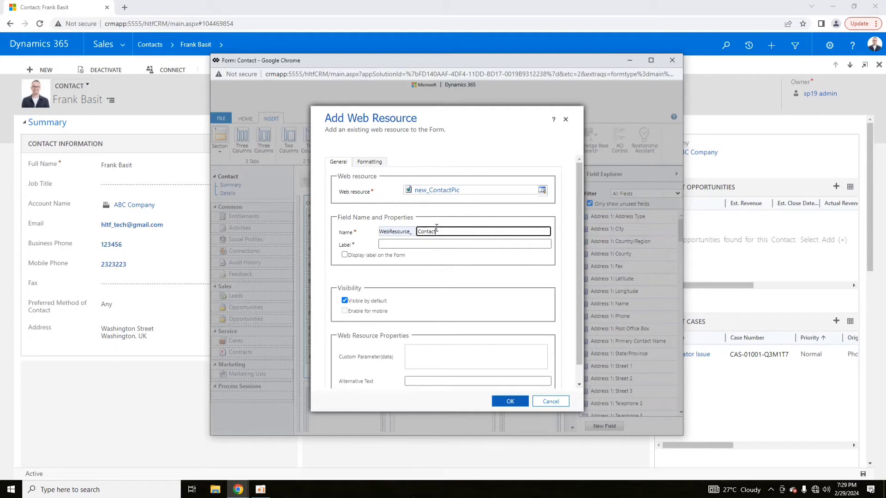
{"action": "type", "text": "ContactPic"}
{"action": "left_click", "coordinate": [455, 243]}
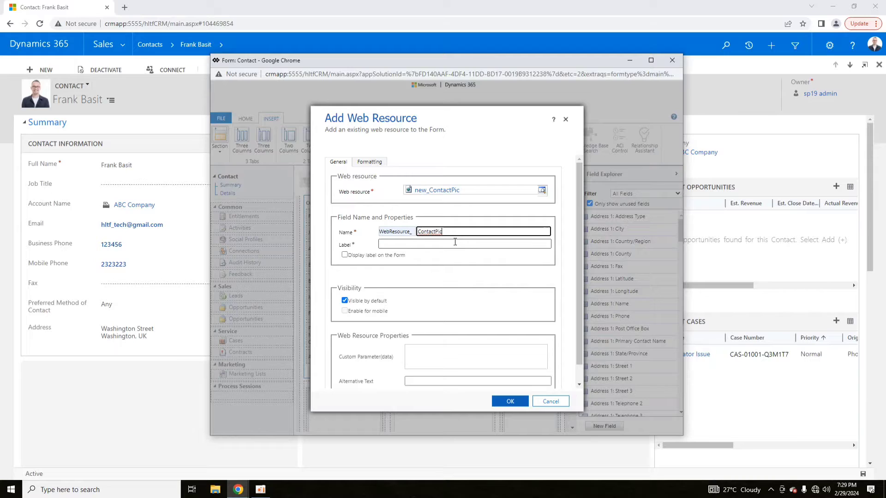
{"action": "type", "text": "ContactPic"}
{"action": "scroll", "coordinate": [425, 316], "scroll_direction": "down", "scroll_amount": 1}
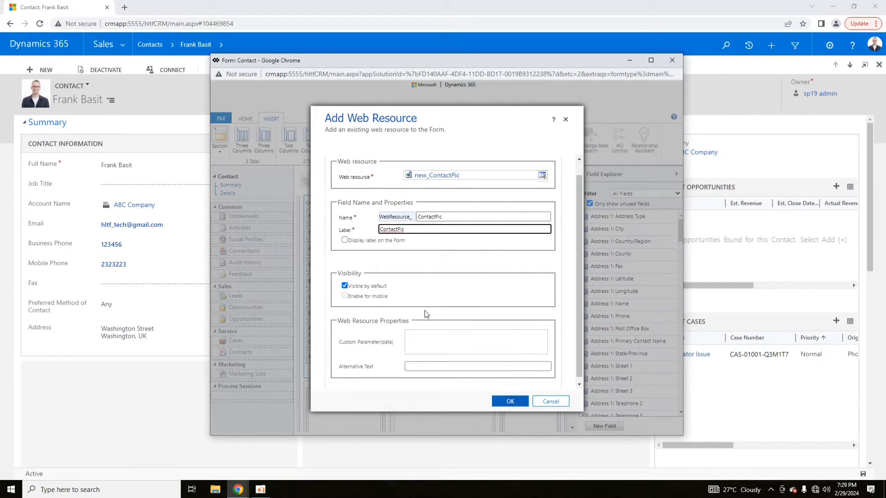
{"action": "left_click", "coordinate": [440, 363]}
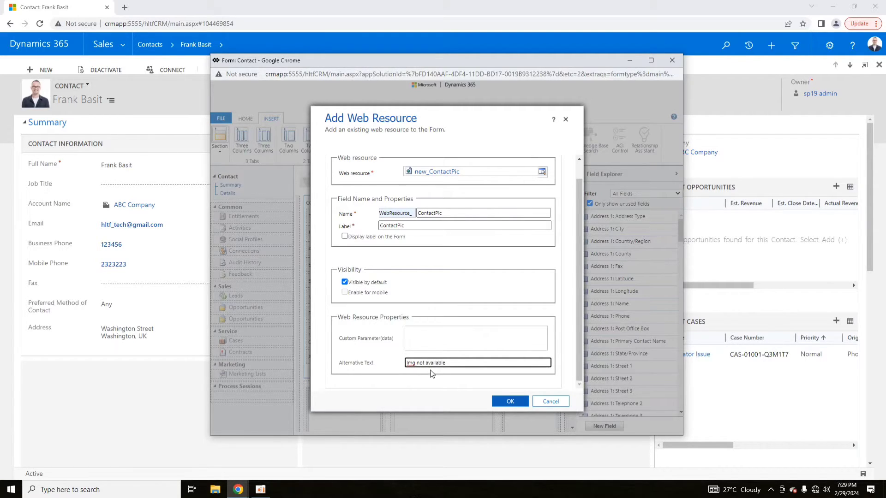
{"action": "left_click", "coordinate": [502, 402]}
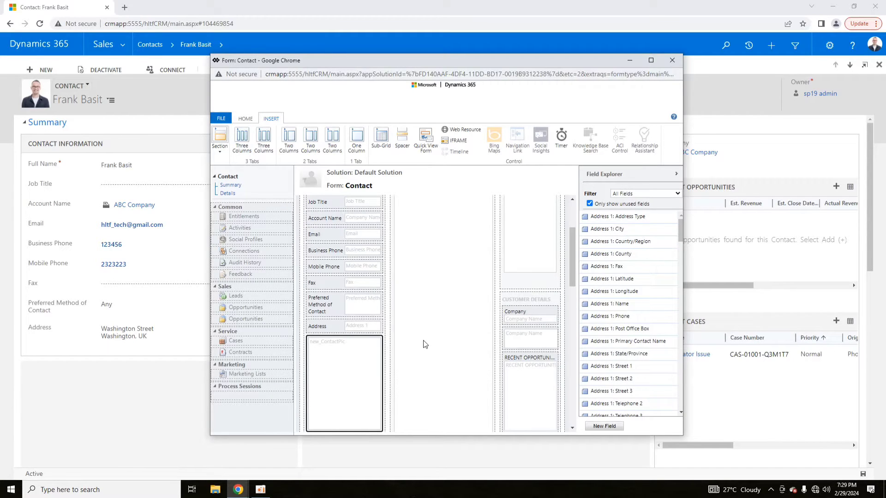
In ContactPic's Formatting properties, set Size to Use available area with Lock aspect ratio
{"action": "double_click", "coordinate": [347, 369]}
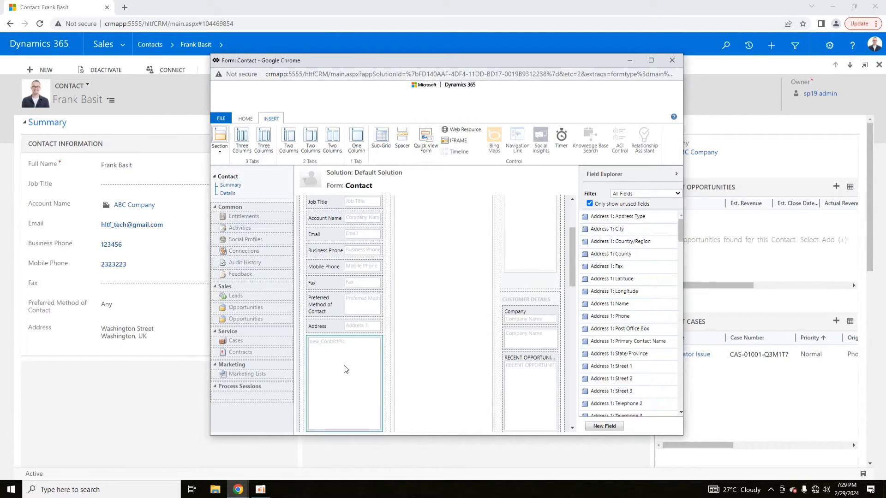
{"action": "left_click", "coordinate": [370, 162]}
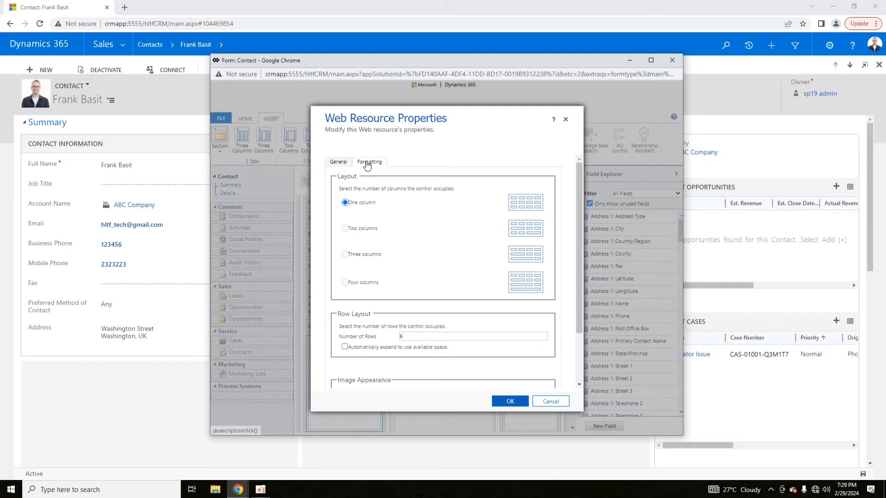
{"action": "left_click", "coordinate": [338, 162]}
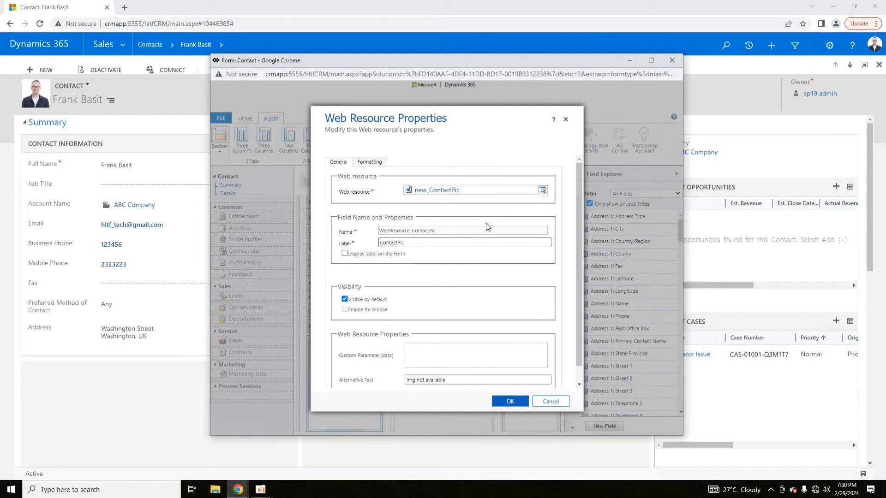
{"action": "scroll", "coordinate": [503, 325], "scroll_direction": "down", "scroll_amount": 2}
{"action": "scroll", "coordinate": [503, 325], "scroll_direction": "up", "scroll_amount": 2}
{"action": "left_click", "coordinate": [369, 164]}
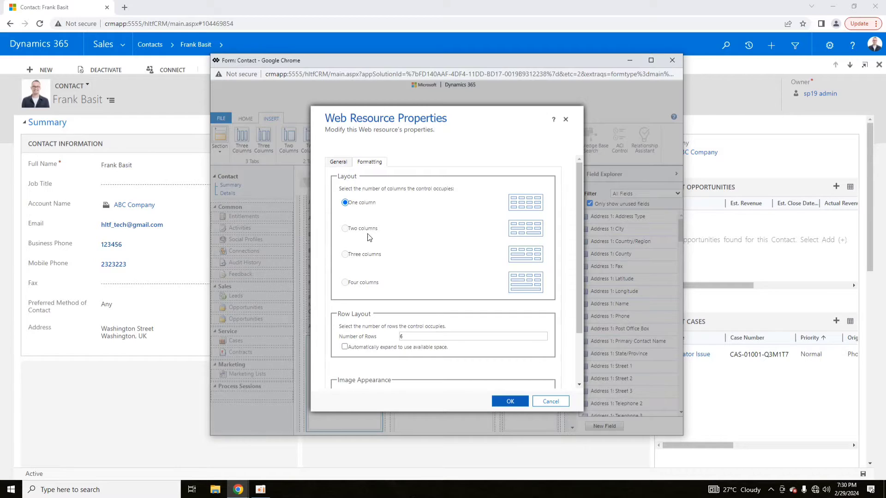
{"action": "scroll", "coordinate": [412, 308], "scroll_direction": "down", "scroll_amount": 3}
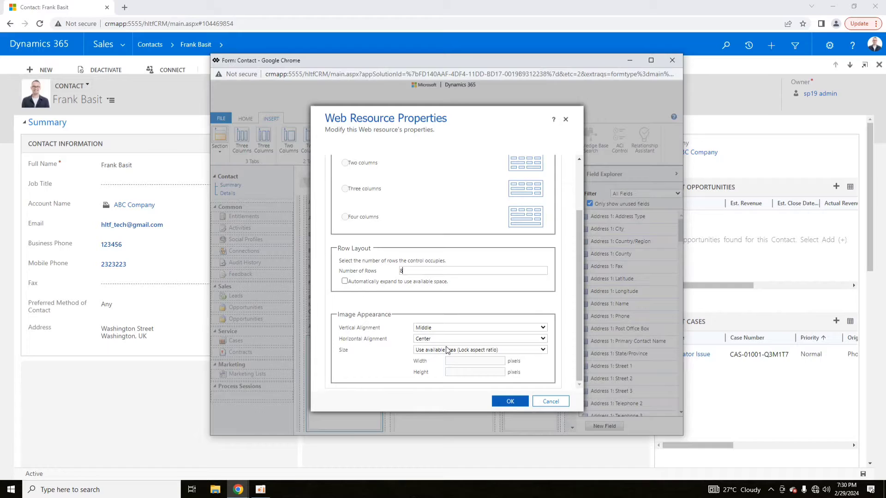
{"action": "left_click", "coordinate": [468, 350]}
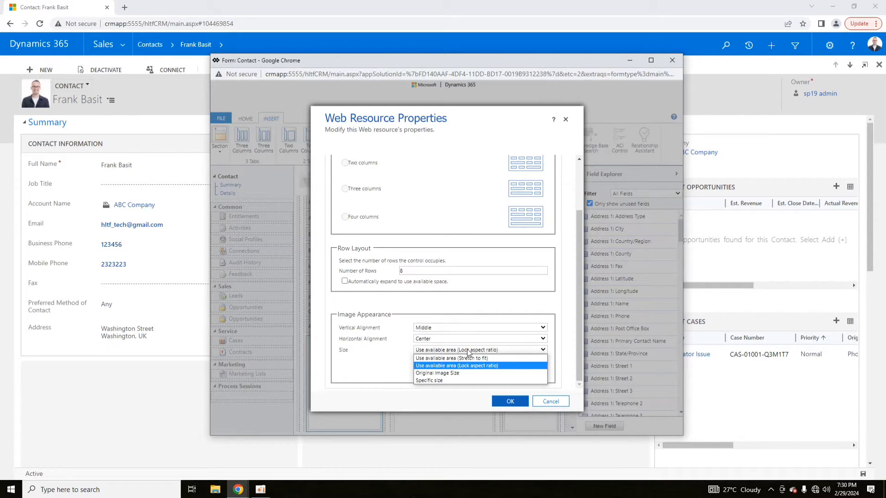
{"action": "left_click", "coordinate": [467, 349]}
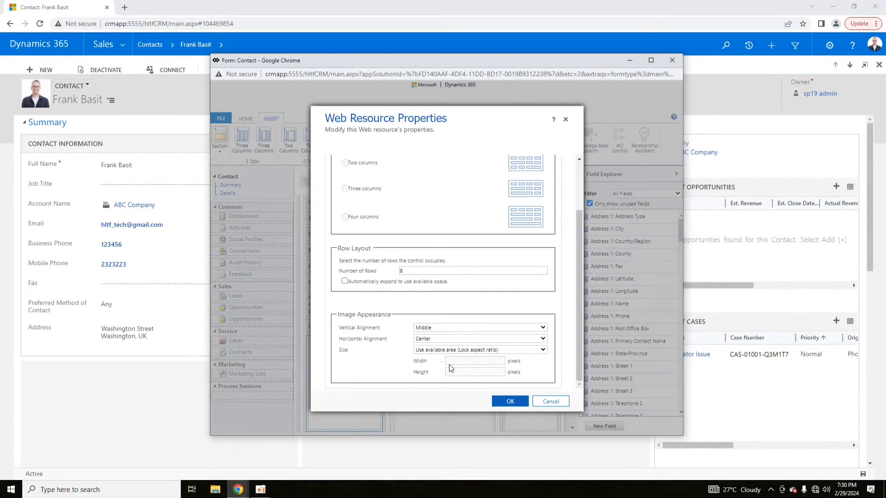
{"action": "left_click", "coordinate": [502, 402]}
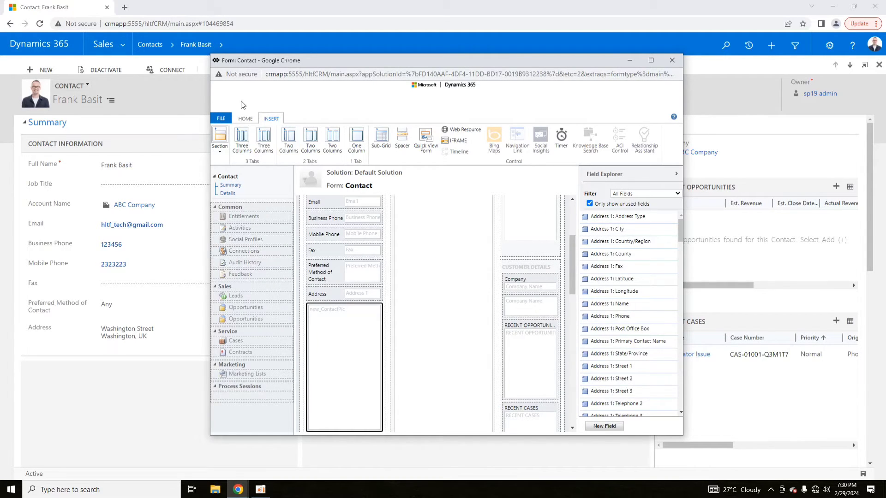
Save and publish the Contact form, then minimize the form editor
{"action": "left_click", "coordinate": [244, 119]}
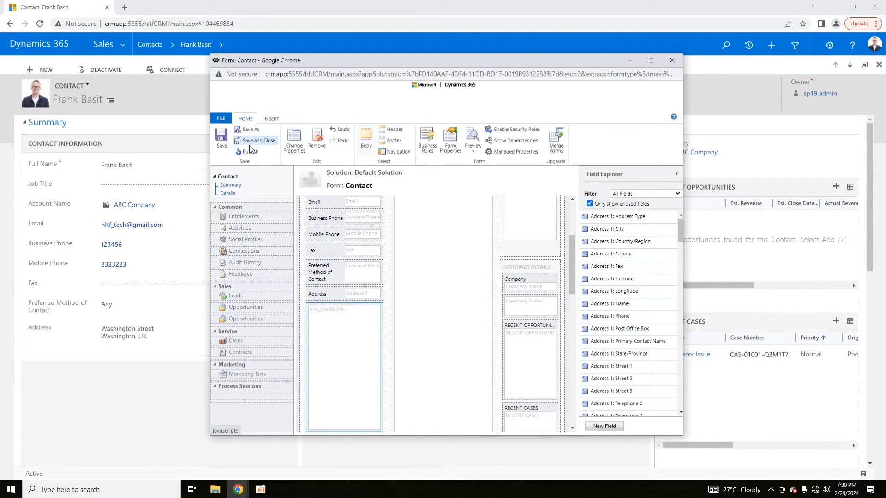
{"action": "left_click", "coordinate": [221, 139]}
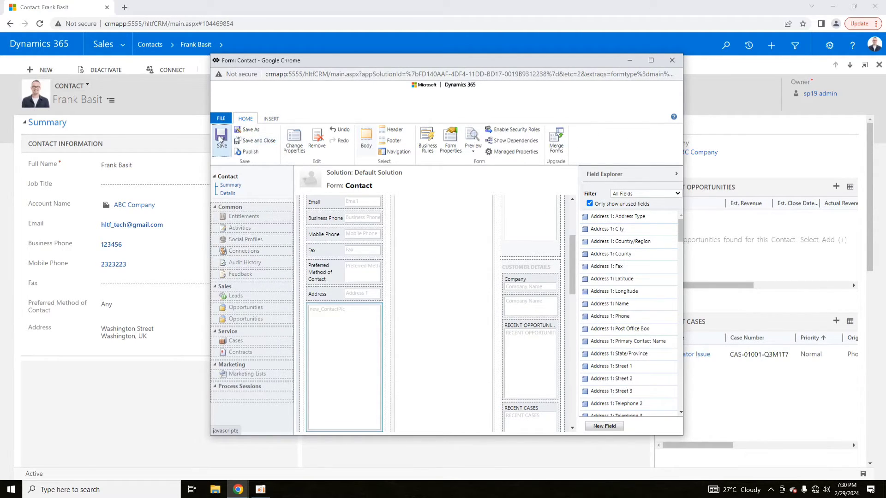
{"action": "left_click", "coordinate": [250, 152]}
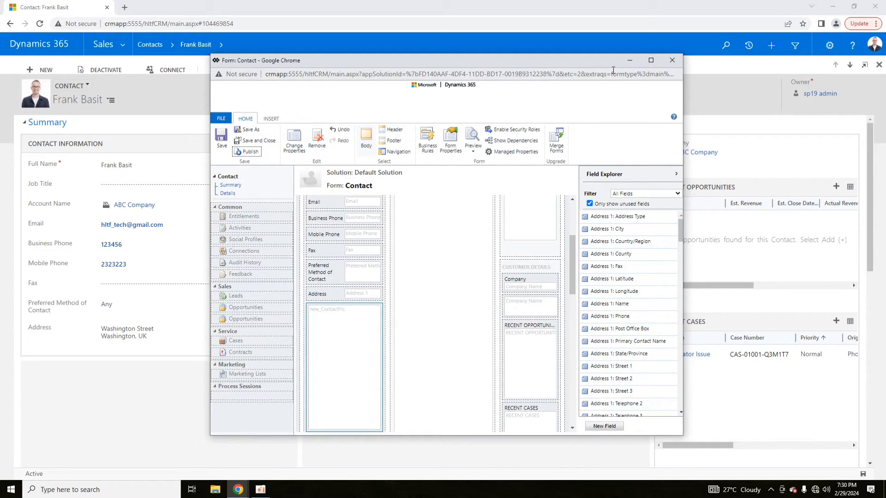
{"action": "left_click", "coordinate": [630, 60]}
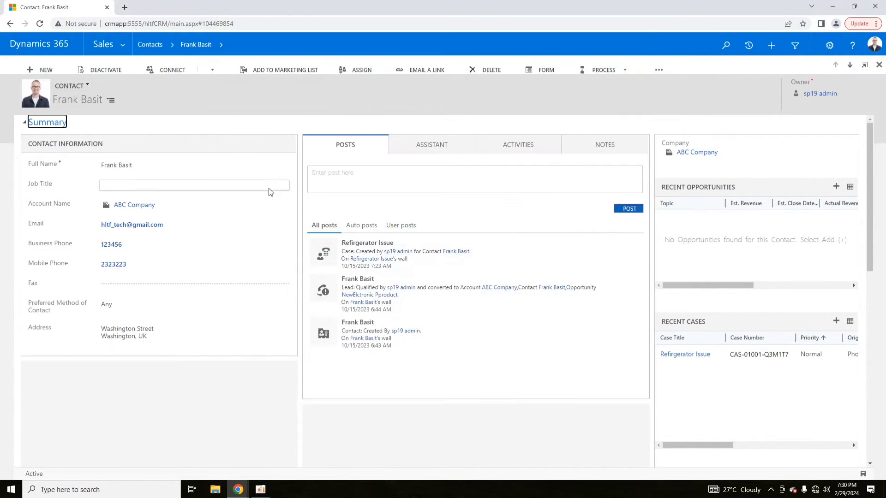
Reload the contact page and check the ContactPic photo below Address
{"action": "left_click", "coordinate": [40, 24]}
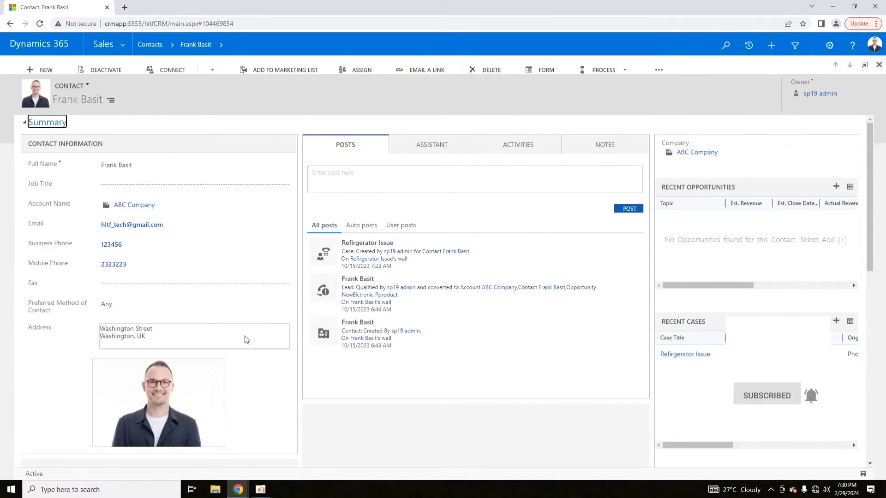
{"action": "scroll", "coordinate": [246, 339], "scroll_direction": "down", "scroll_amount": 2}
{"action": "scroll", "coordinate": [402, 368], "scroll_direction": "up", "scroll_amount": 2}
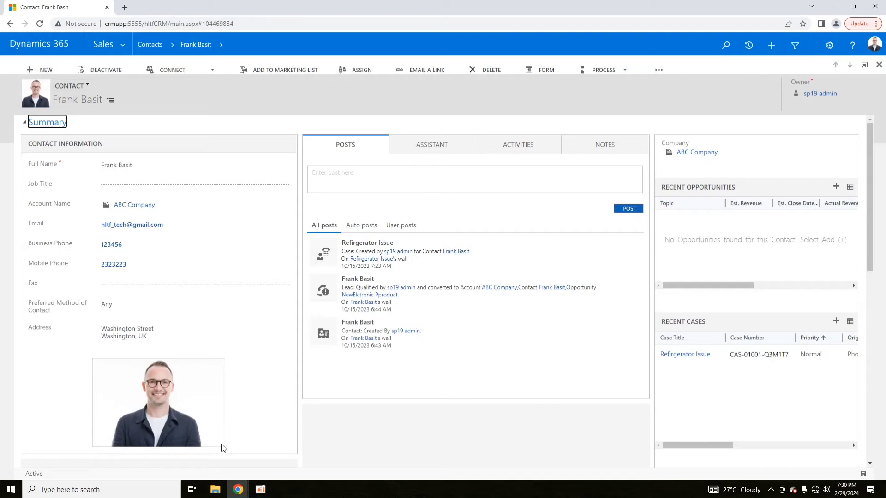
Drag new_ContactPic above Full Name in Contact Information, then save and publish the form
{"action": "mouse_move", "coordinate": [238, 490]}
{"action": "left_click", "coordinate": [327, 454]}
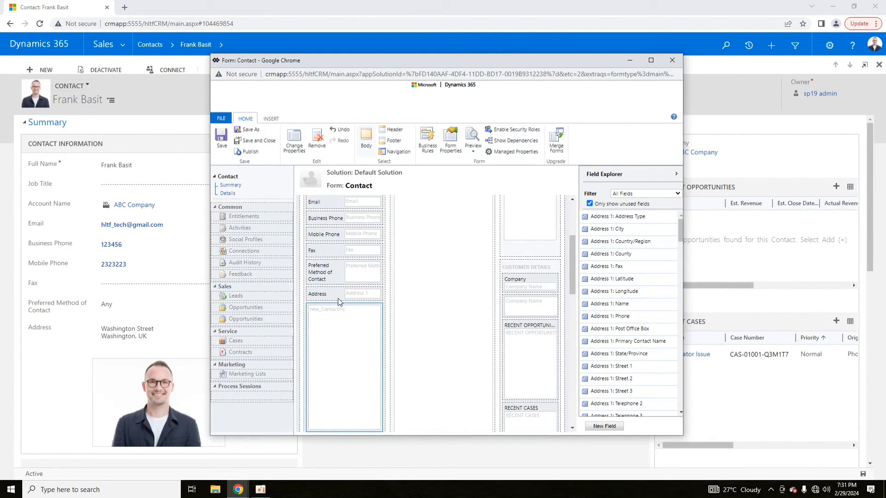
{"action": "scroll", "coordinate": [391, 275], "scroll_direction": "up", "scroll_amount": 3}
{"action": "scroll", "coordinate": [419, 340], "scroll_direction": "down", "scroll_amount": 1}
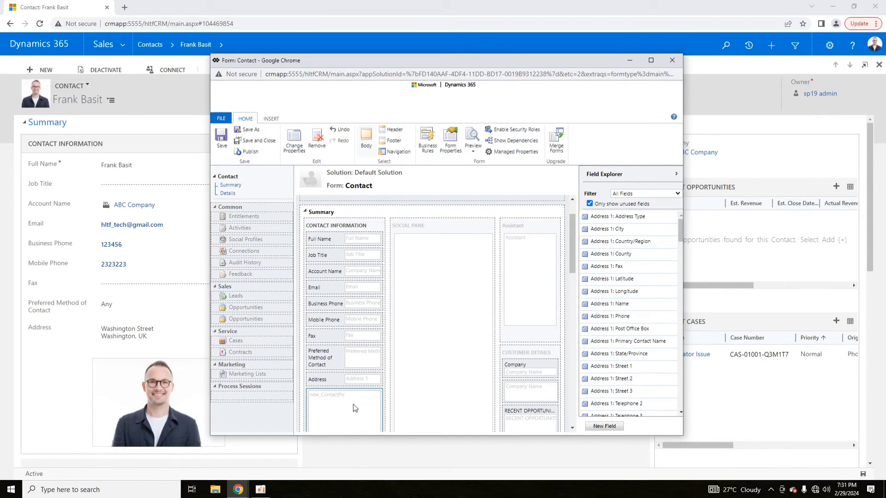
{"action": "left_click_drag", "start_coordinate": [350, 310], "coordinate": [357, 279]}
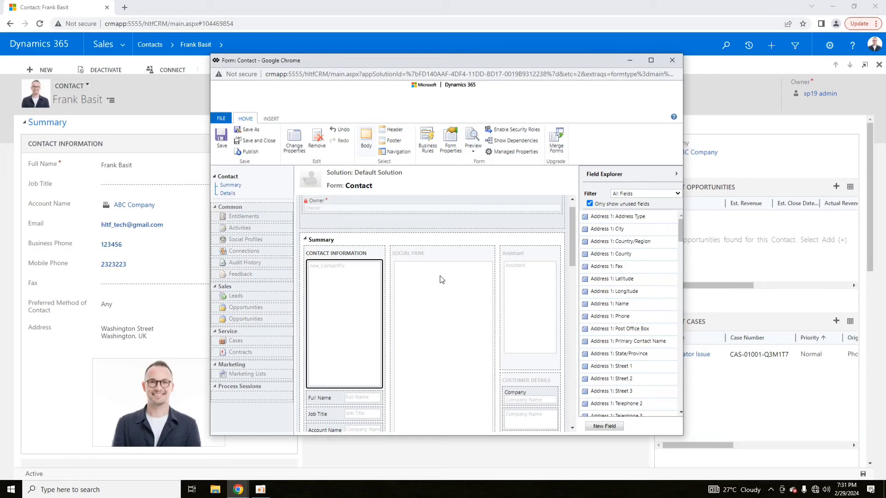
{"action": "left_click", "coordinate": [221, 138]}
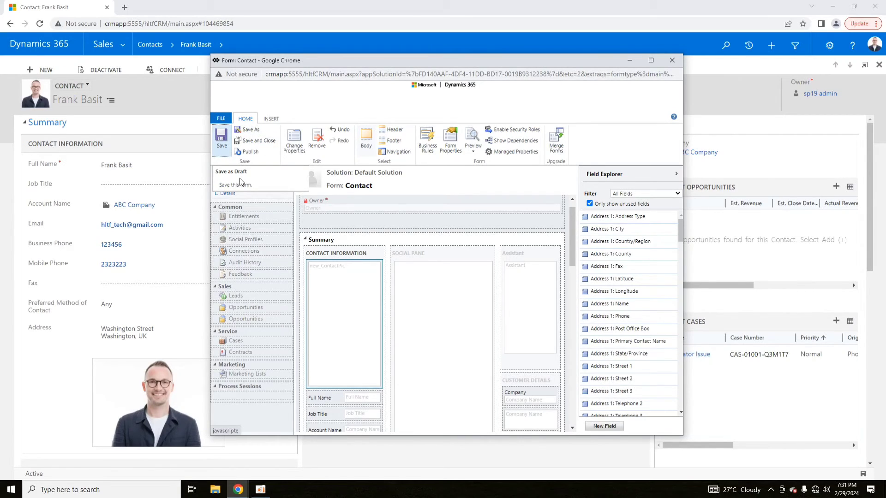
{"action": "left_click", "coordinate": [249, 152]}
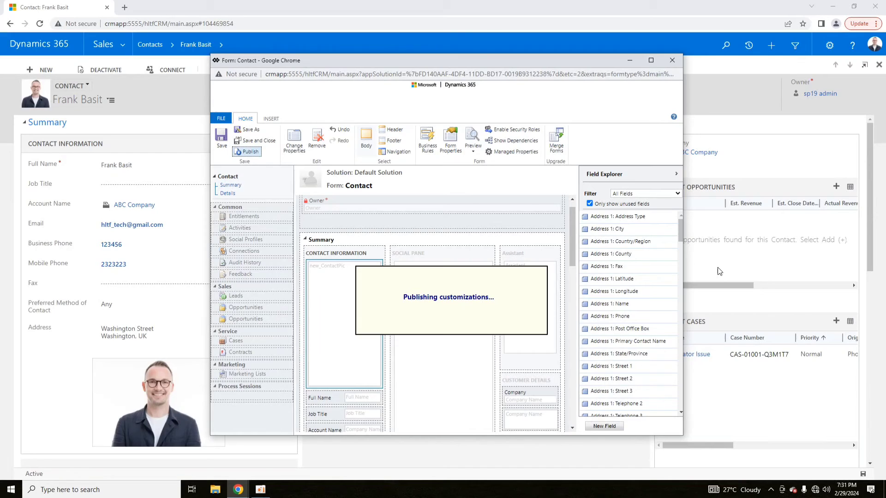
Exit the contact form editor and refresh the contact record to show the ContactPic photo above Full Name
{"action": "left_click", "coordinate": [673, 60]}
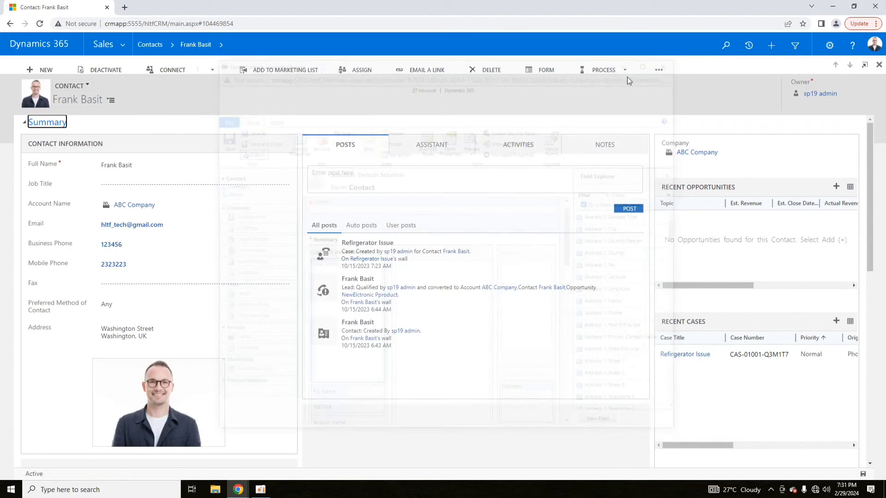
{"action": "left_click", "coordinate": [40, 26]}
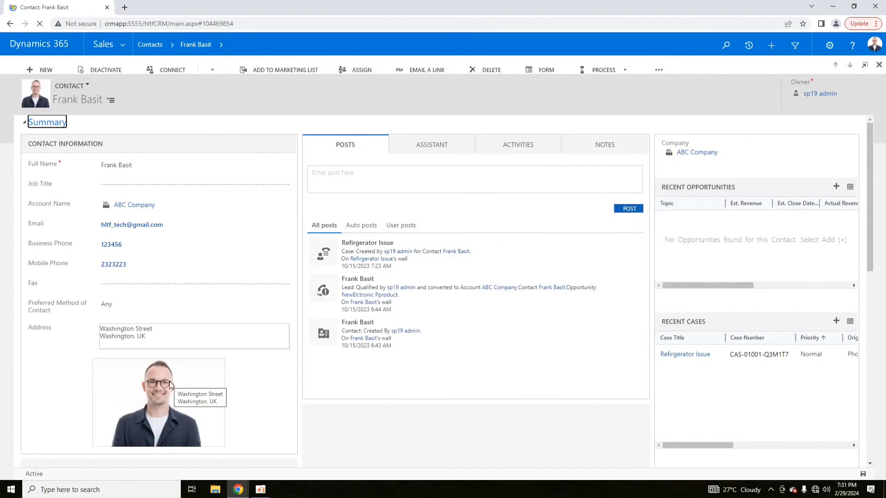